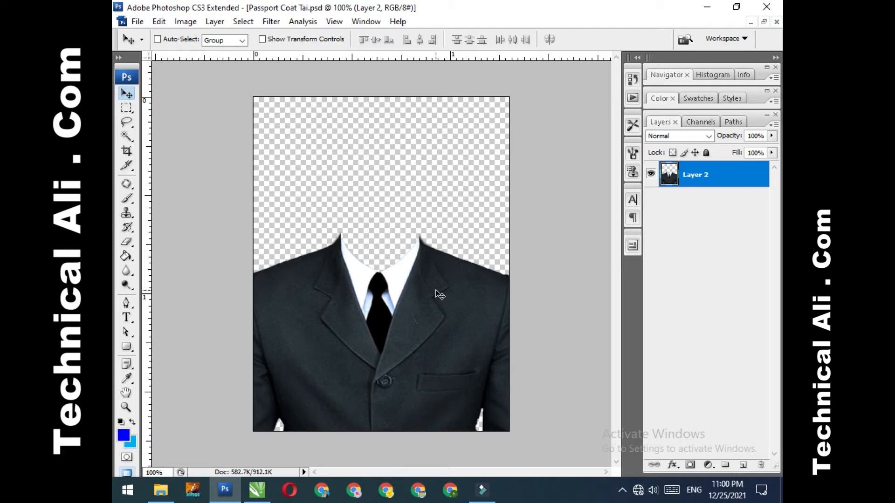
# Copy the suit layer from Passport Coat Tai.psd into the boy's portrait document.
pyautogui.click(764, 22)
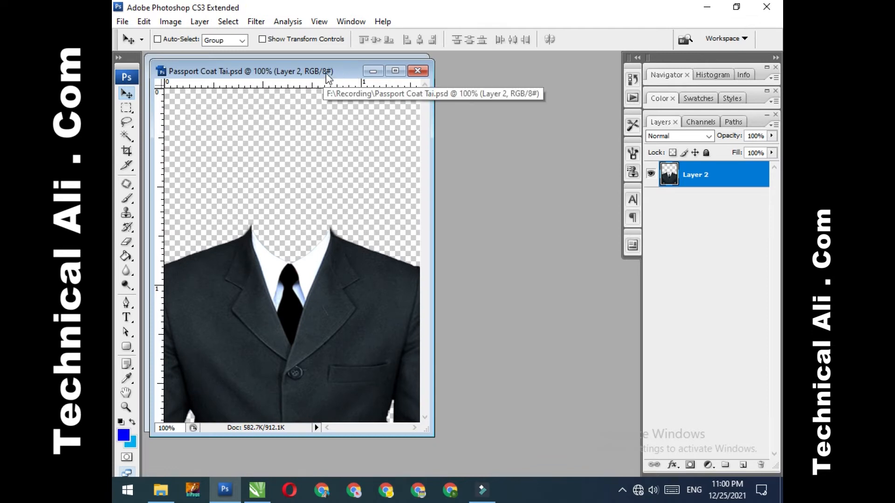
pyautogui.moveTo(327, 78); pyautogui.dragTo(521, 85)
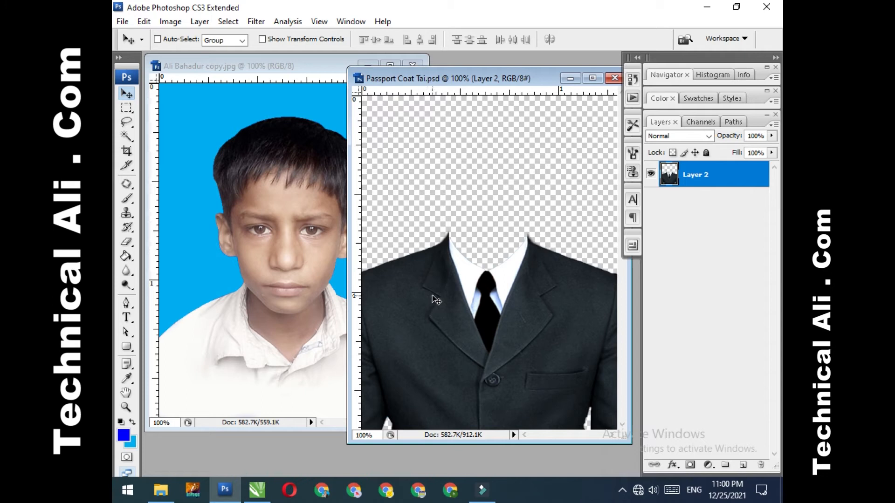
pyautogui.moveTo(434, 299); pyautogui.dragTo(278, 308)
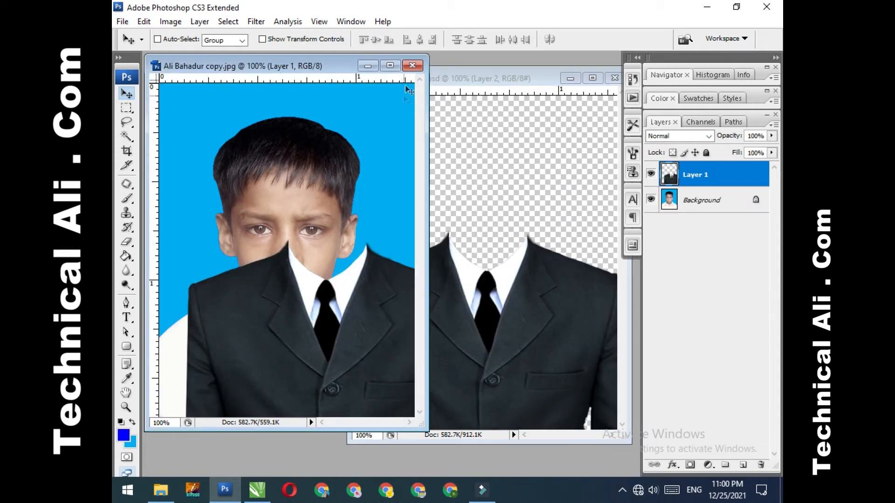
# Position the suit layer over the boy's shoulders and nudge it until the collar fits just beneath his chin and neck.
pyautogui.click(390, 66)
pyautogui.moveTo(395, 317); pyautogui.dragTo(335, 368)
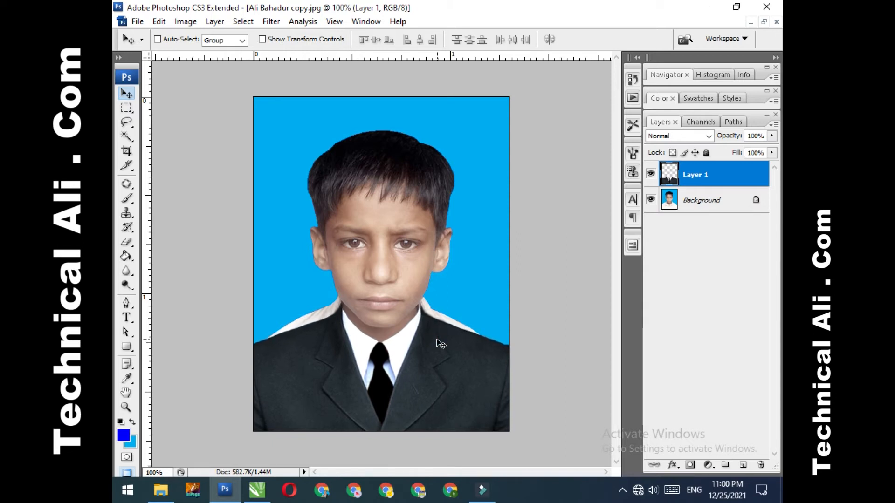
pyautogui.press('Left')
pyautogui.press('Left')
pyautogui.press('Left')
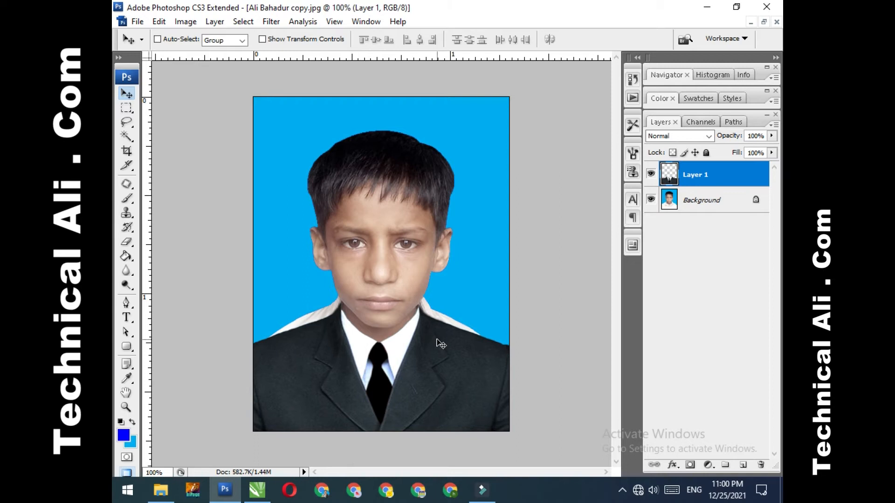
pyautogui.press('Down')
pyautogui.press('Up')
pyautogui.press('Up')
pyautogui.press('Up')
pyautogui.press('Up')
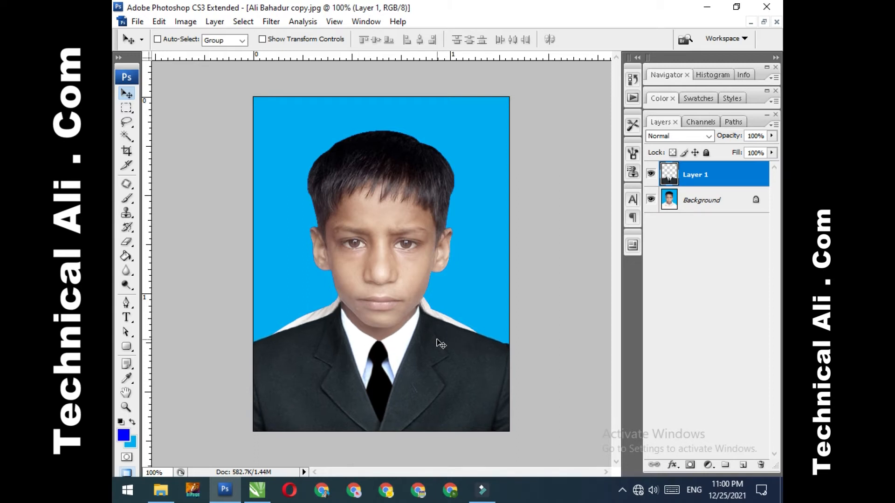
pyautogui.press('Up')
pyautogui.press('Up')
pyautogui.press('Up')
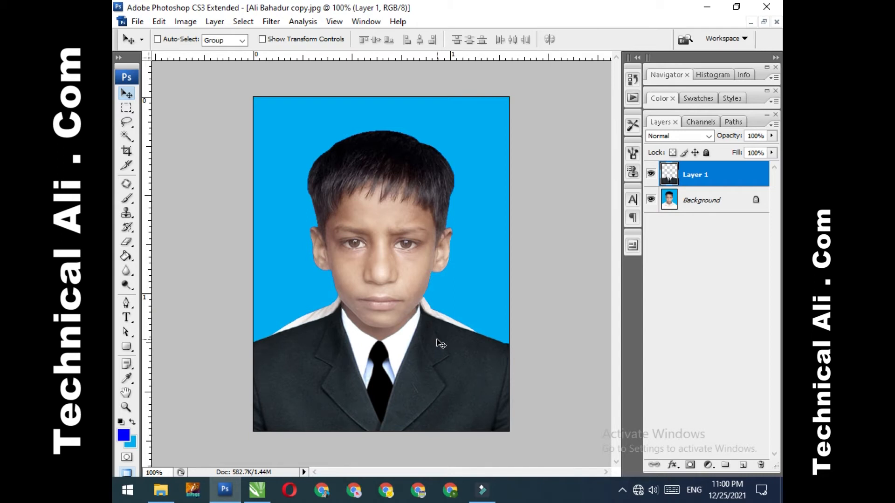
pyautogui.press('Up')
pyautogui.press('Left')
pyautogui.press('Right')
# Trace a closed Pen path around the white shirt showing above the suit shoulder on the image's right side.
pyautogui.press('p')
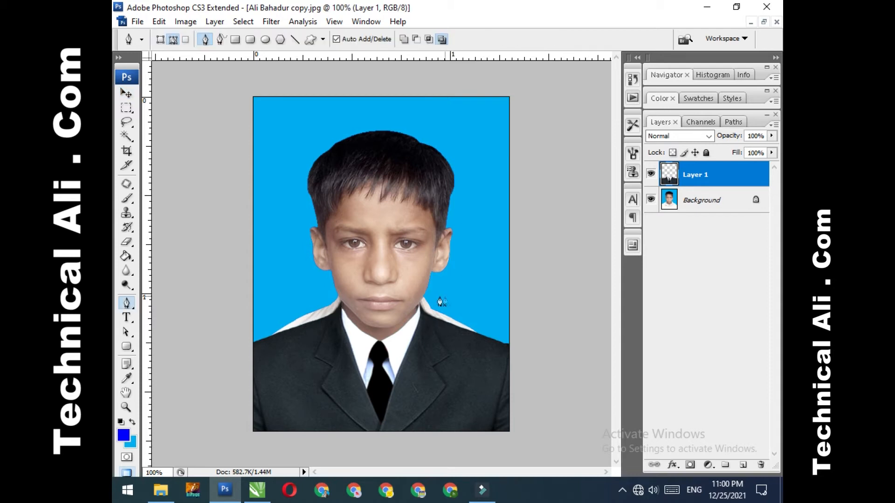
pyautogui.scroll(7, 409, 315)
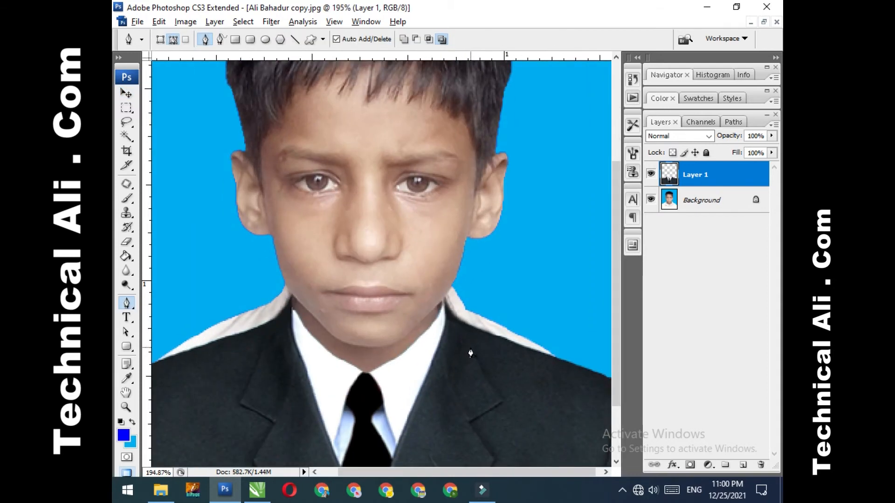
pyautogui.scroll(3, 470, 353)
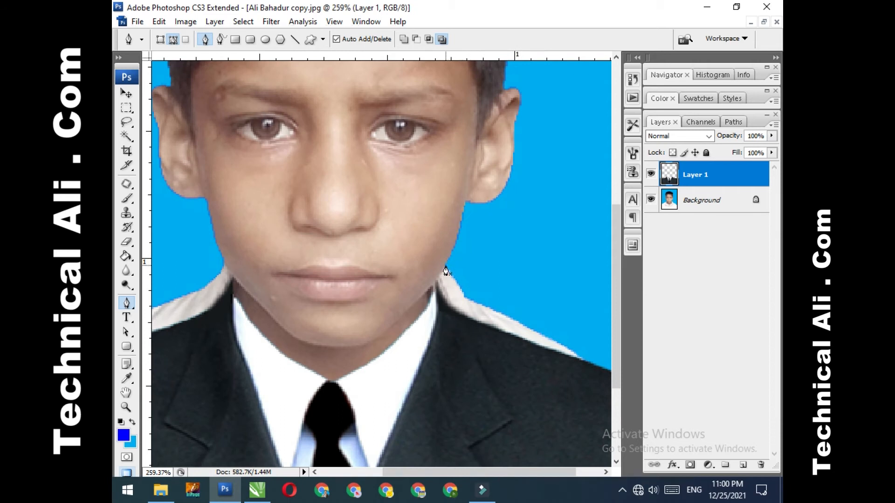
pyautogui.click(445, 266)
pyautogui.moveTo(437, 282); pyautogui.dragTo(433, 283)
pyautogui.keyDown('alt'); pyautogui.click(436, 281); pyautogui.keyUp('alt')
pyautogui.click(439, 293)
pyautogui.click(455, 322)
pyautogui.click(503, 343)
pyautogui.click(555, 363)
pyautogui.moveTo(586, 368); pyautogui.dragTo(592, 332)
pyautogui.click(522, 297)
pyautogui.click(459, 263)
pyautogui.click(445, 267)
# Trace a second closed Pen path around the white shirt showing above the suit shoulder on the image's left side.
pyautogui.moveTo(386, 323); pyautogui.dragTo(534, 253)
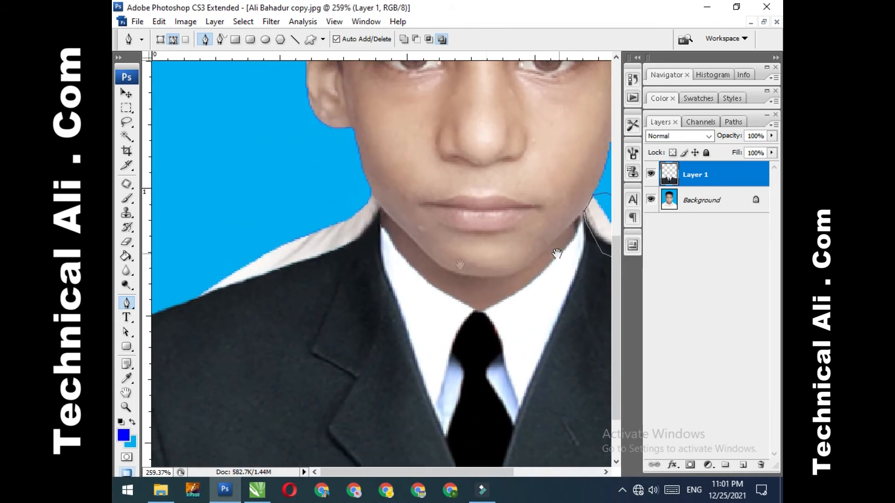
pyautogui.click(370, 190)
pyautogui.click(380, 208)
pyautogui.click(375, 225)
pyautogui.click(338, 268)
pyautogui.moveTo(260, 294); pyautogui.dragTo(248, 297)
pyautogui.click(192, 310)
pyautogui.click(189, 278)
pyautogui.click(257, 239)
pyautogui.click(324, 214)
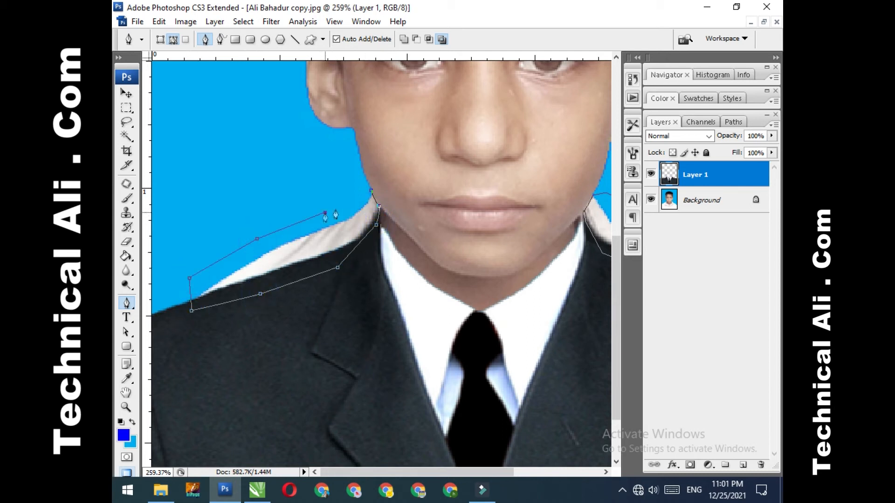
pyautogui.click(371, 196)
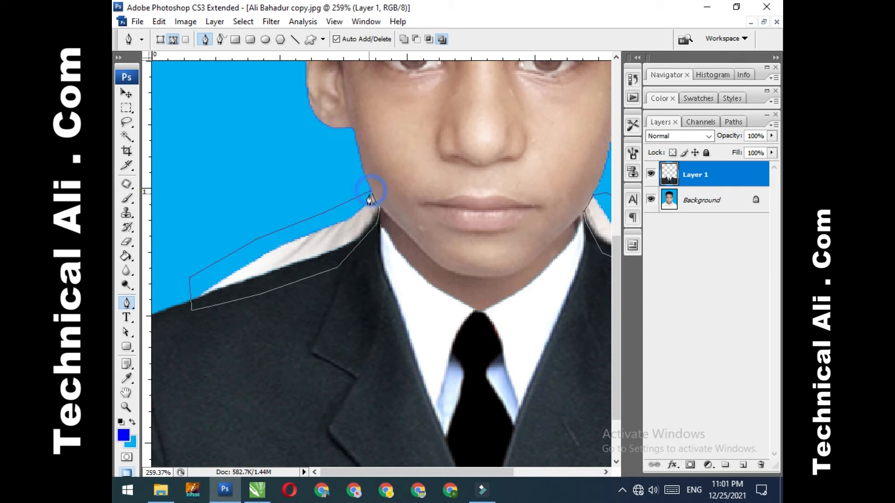
# Convert both paths into a new anti-aliased selection with a 1-pixel feather on the Background layer.
pyautogui.click(705, 206)
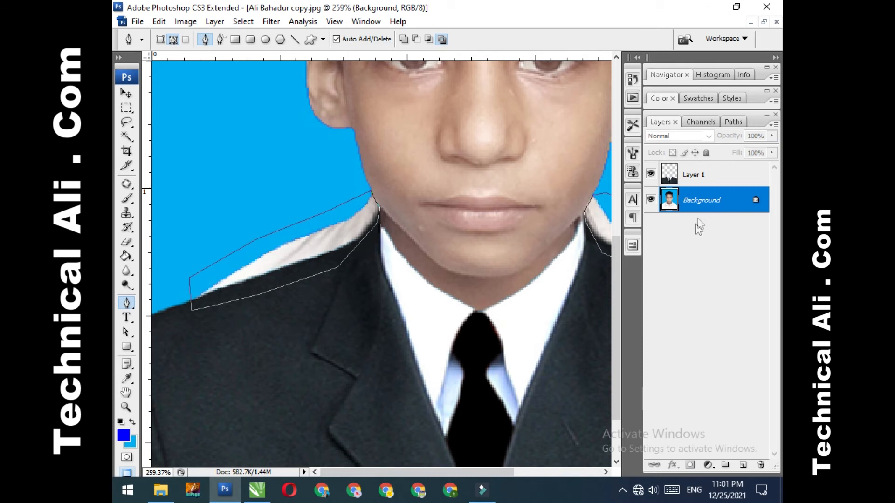
pyautogui.rightClick(298, 237)
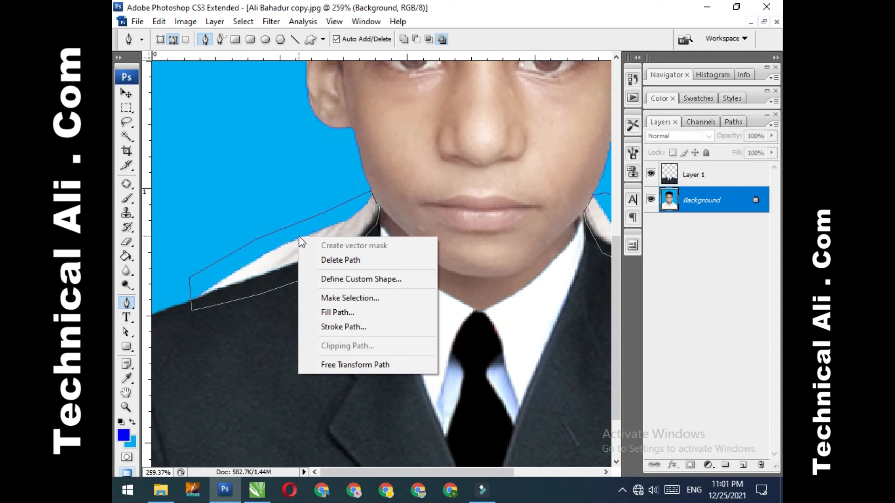
pyautogui.click(334, 299)
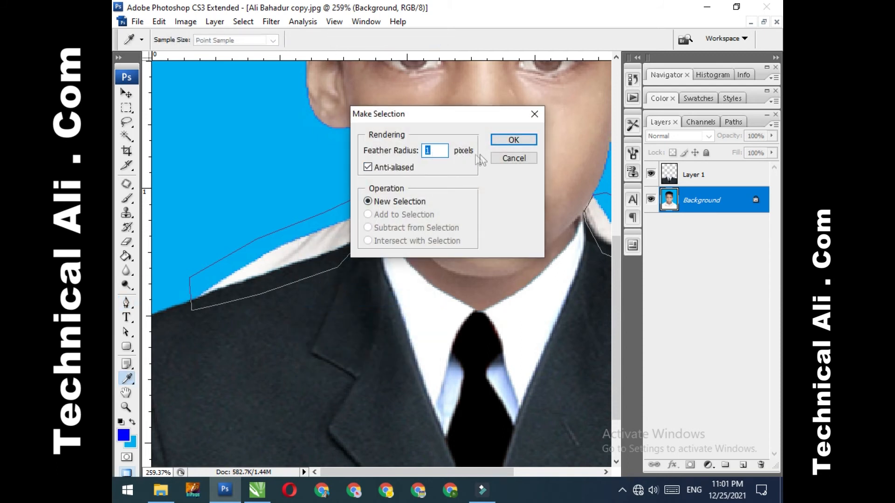
pyautogui.click(514, 140)
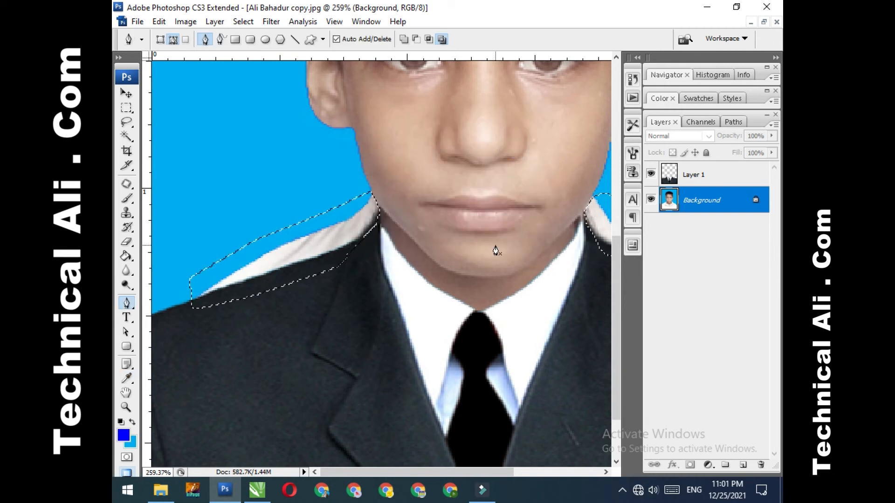
# Clear the selected shirt remnants to the blue background colour and remove the selection.
pyautogui.press('Delete')
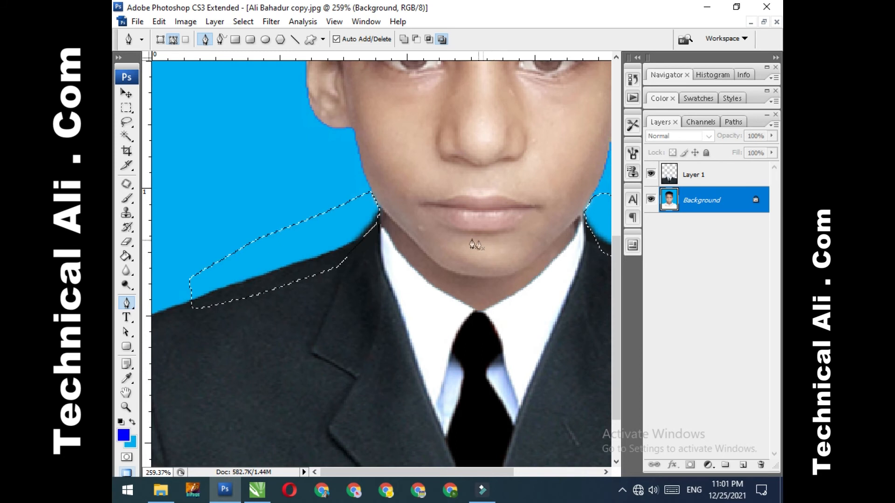
pyautogui.scroll(-5, 475, 245)
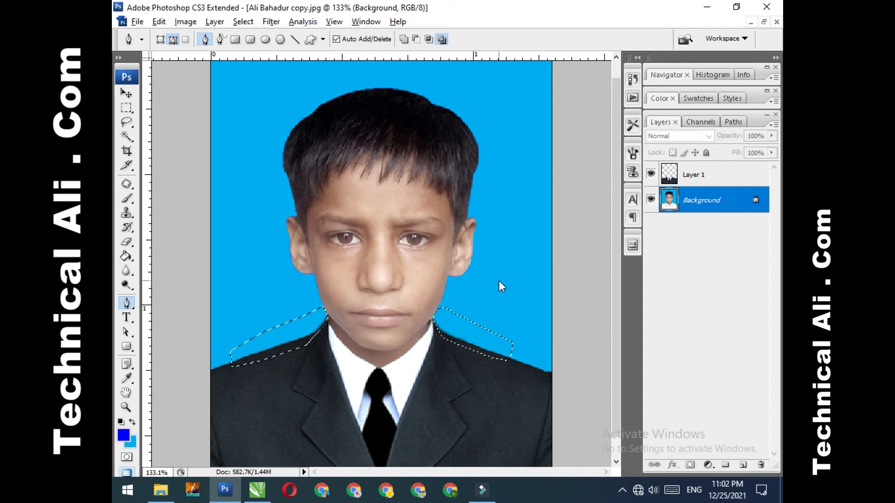
pyautogui.hotkey('ctrl', 'd')
pyautogui.scroll(-2, 487, 286)
pyautogui.scroll(-1, 487, 286)
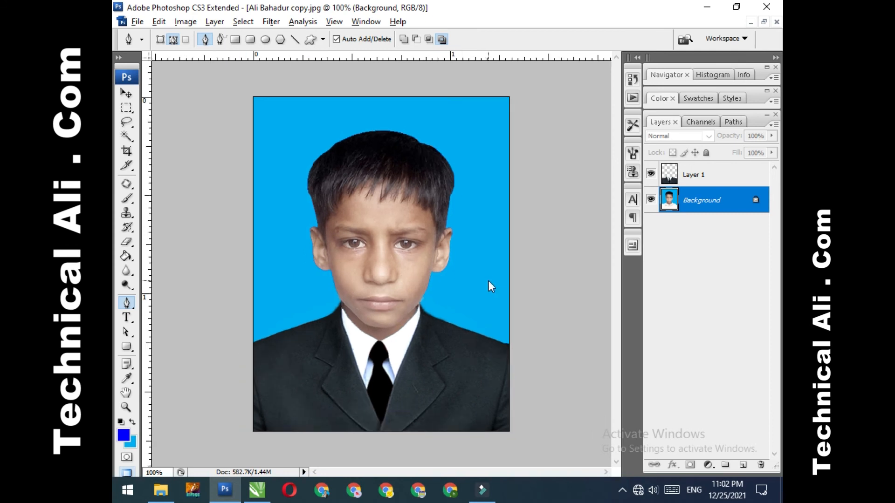